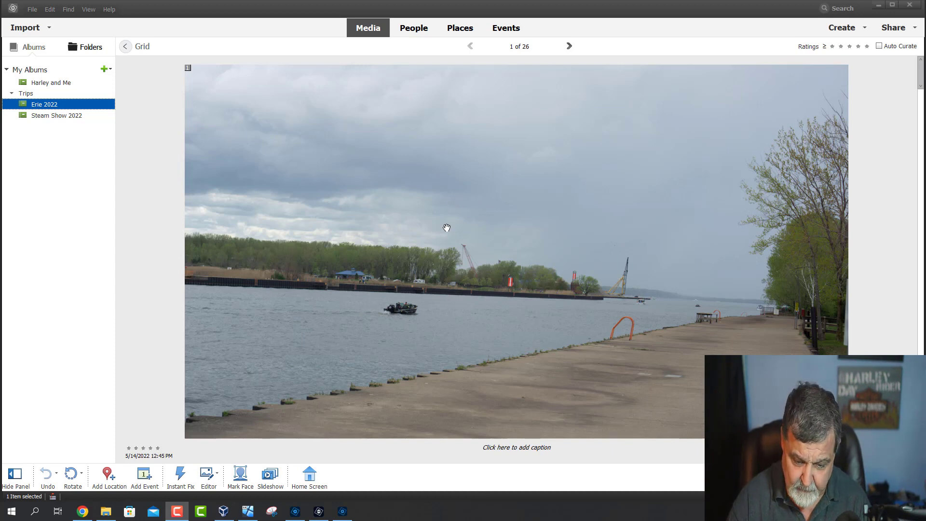
# - Open the Erie 2022 harbor photo for editing in the Photoshop Elements Editor
pyautogui.rightClick(344, 189)
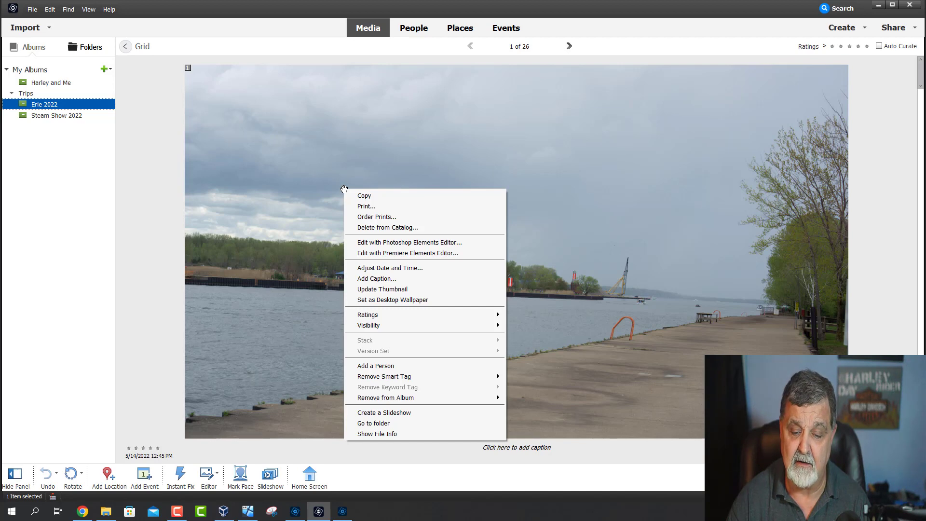
pyautogui.click(393, 243)
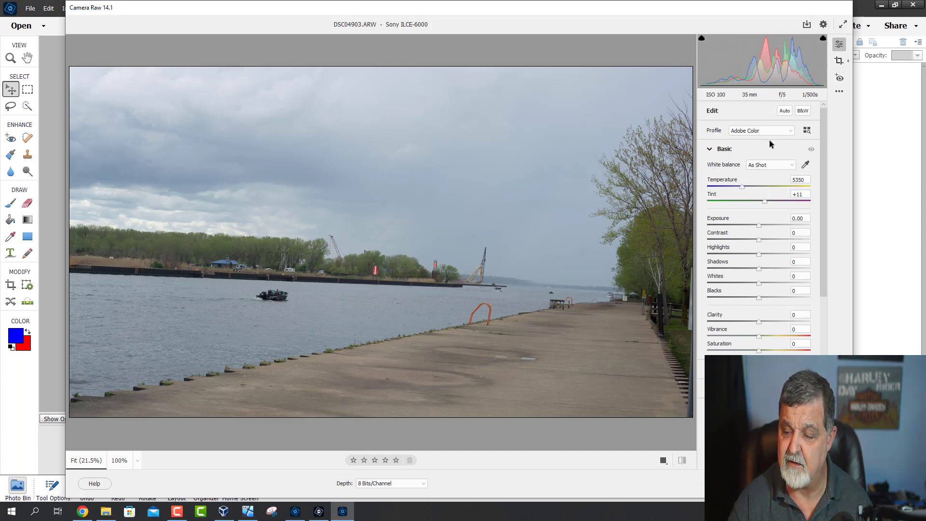
# - Try the Daylight, Cloudy, Shade and Tungsten white balance presets on the raw photo
pyautogui.click(790, 166)
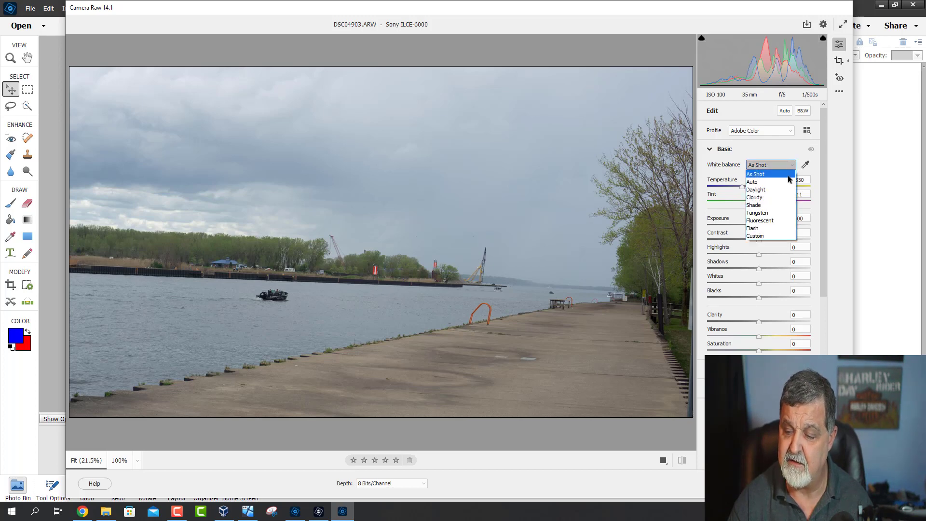
pyautogui.click(758, 191)
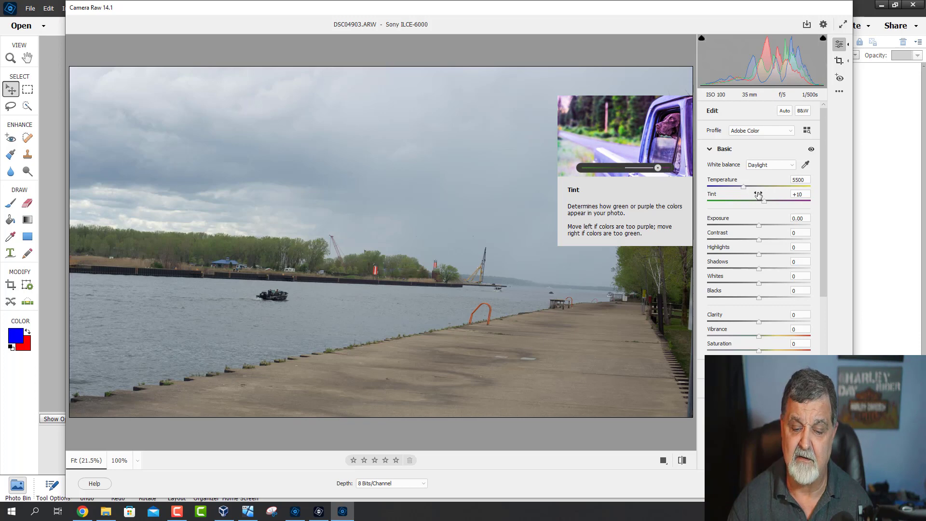
pyautogui.click(794, 166)
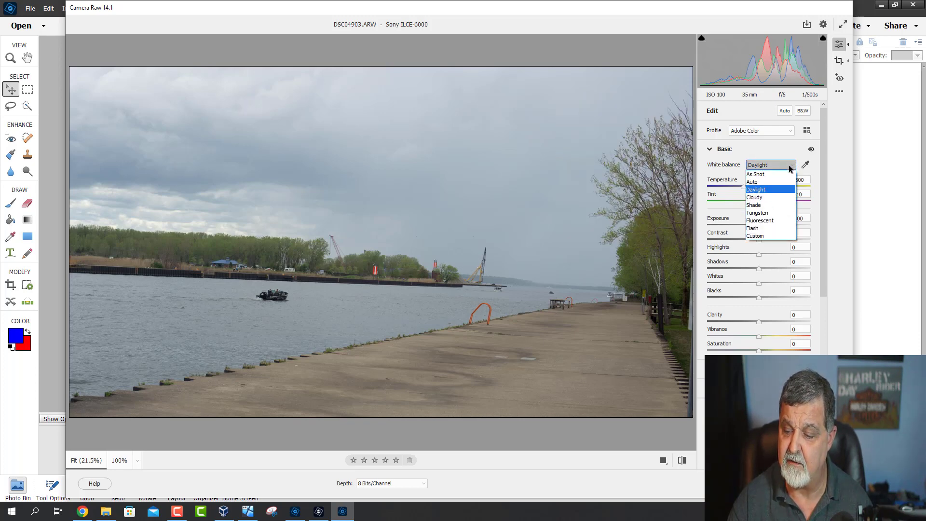
pyautogui.click(770, 198)
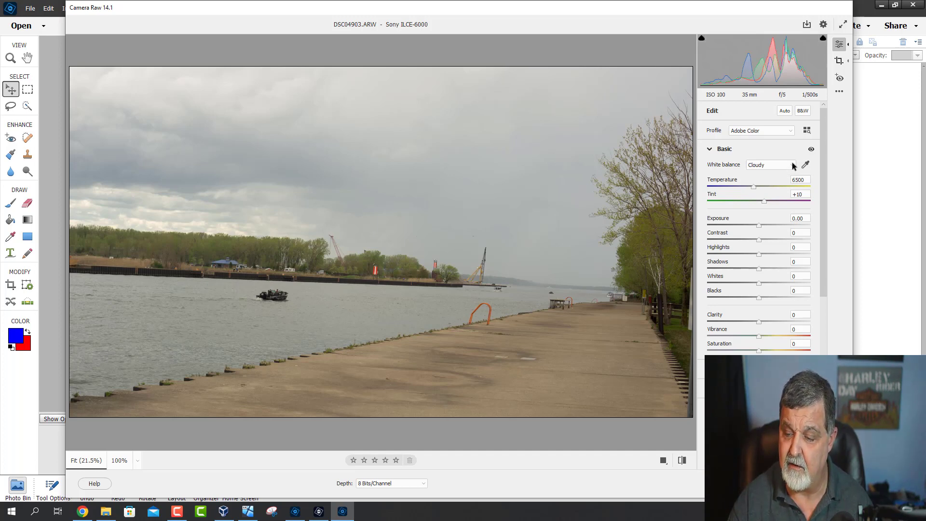
pyautogui.click(793, 166)
pyautogui.click(770, 204)
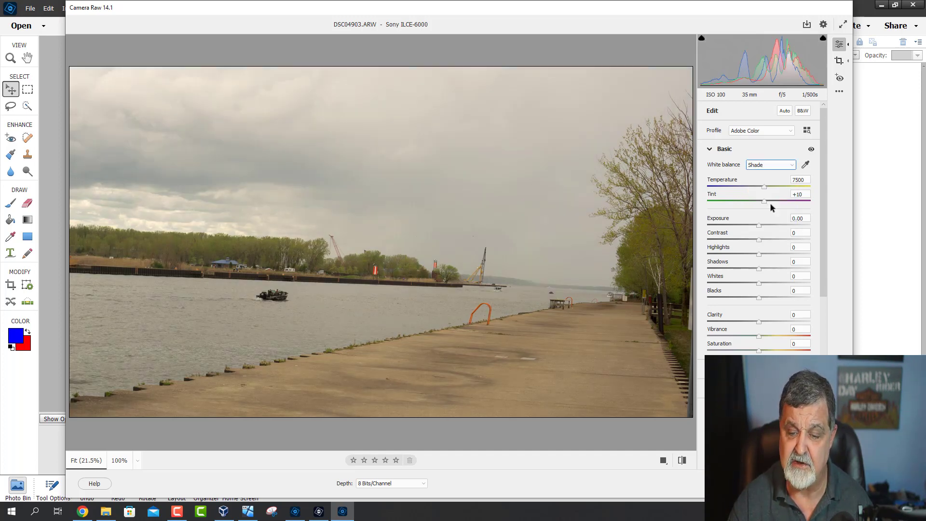
pyautogui.click(794, 166)
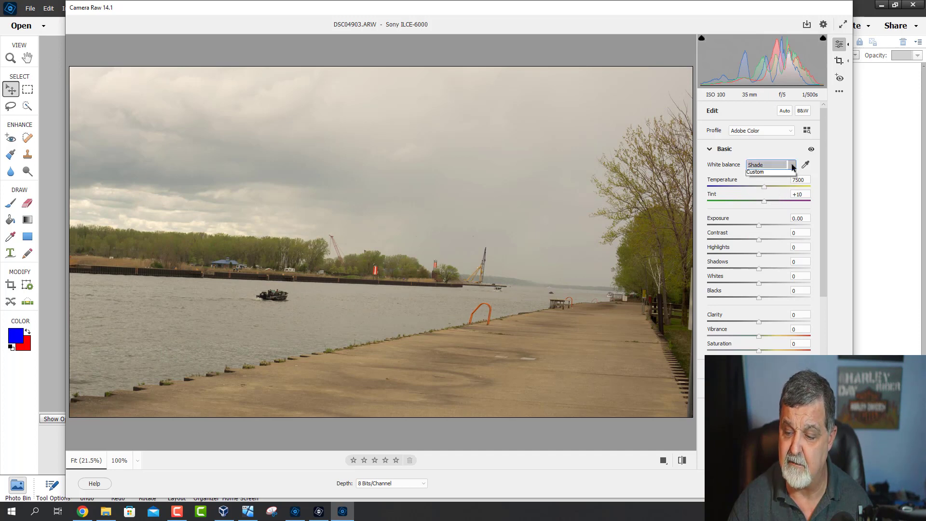
pyautogui.click(767, 214)
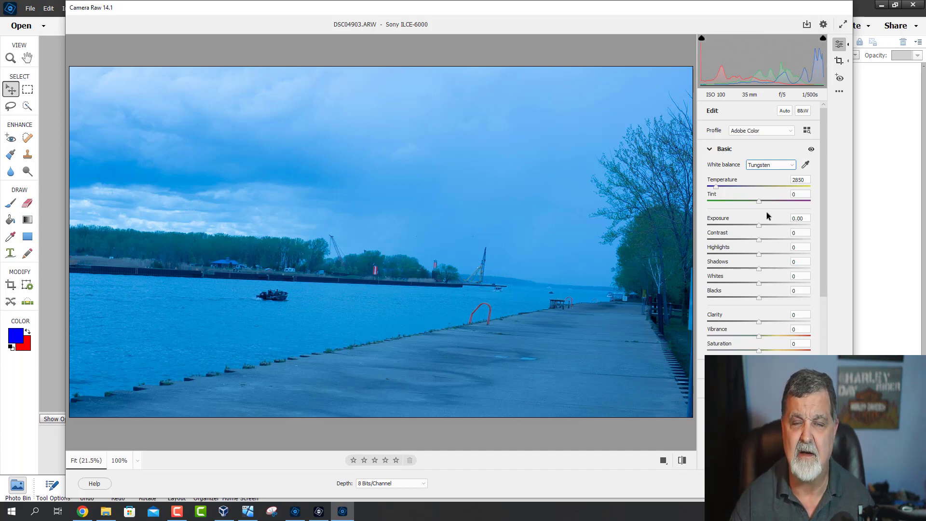
# - Try the Fluorescent and Flash white balance presets on the photo
pyautogui.click(792, 168)
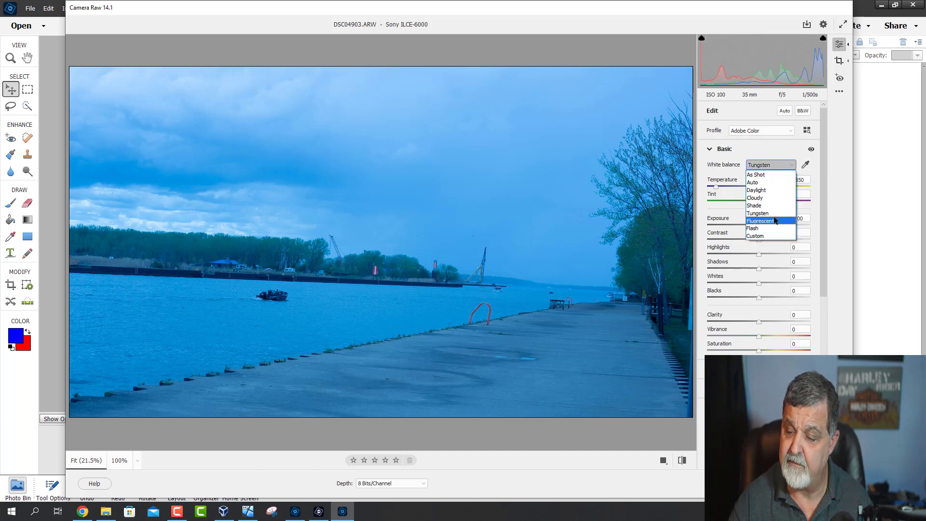
pyautogui.click(775, 221)
pyautogui.moveTo(775, 221)
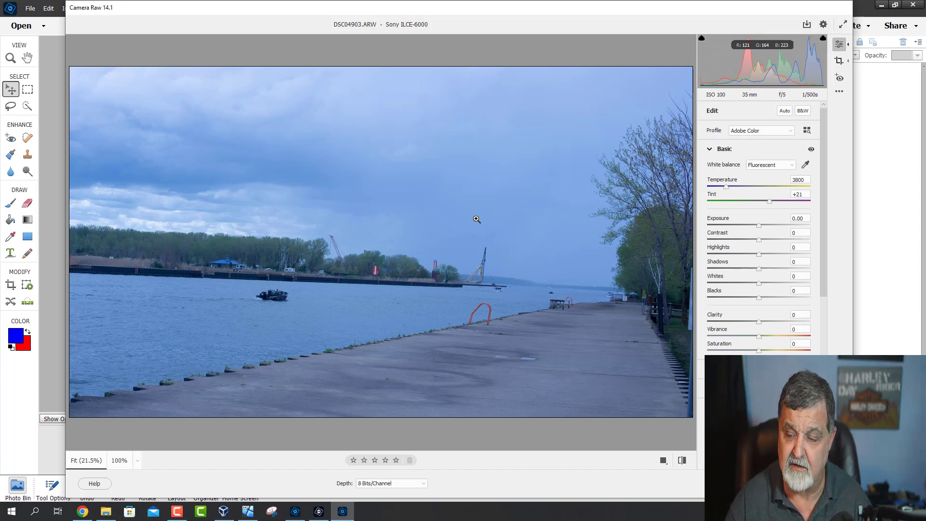
pyautogui.click(793, 168)
pyautogui.click(759, 233)
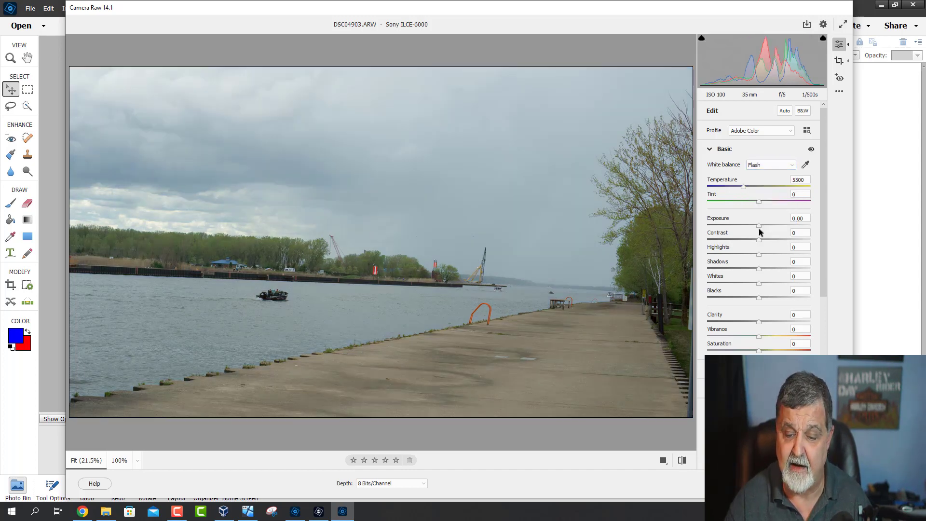
# - Switch the white balance to Custom and sample it with the White Balance eyedropper at the photo's right edge, below the trees
pyautogui.click(793, 167)
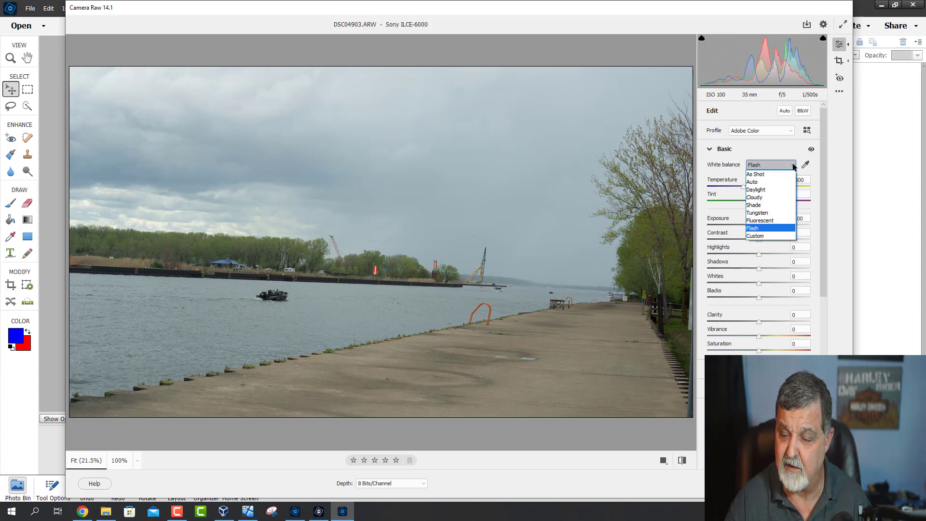
pyautogui.click(761, 235)
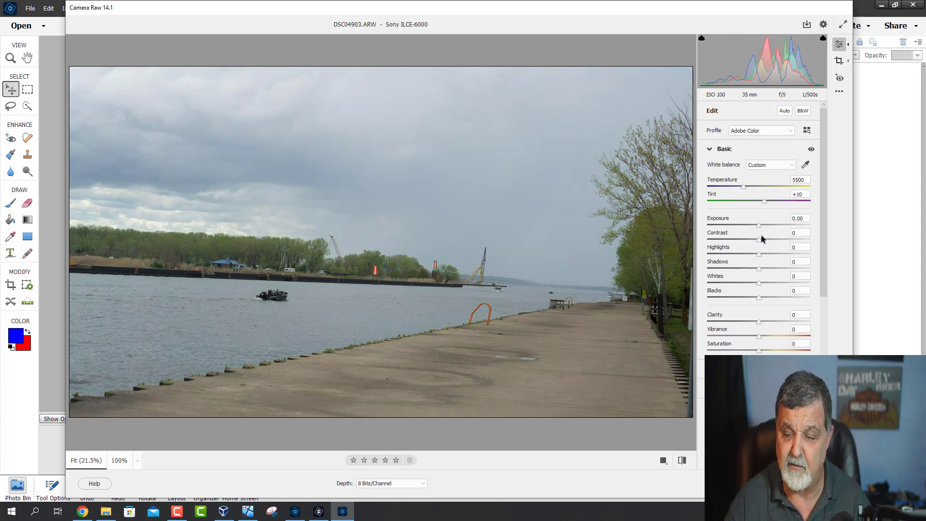
pyautogui.click(806, 164)
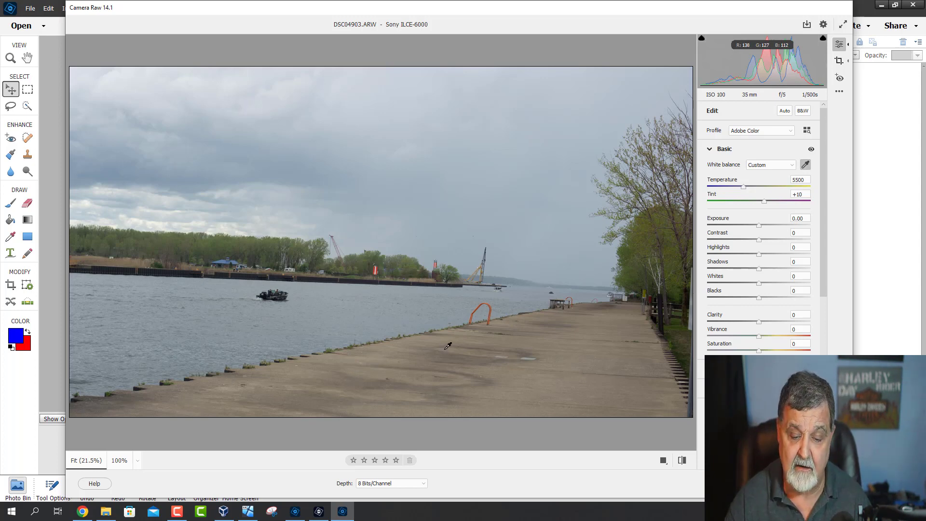
pyautogui.click(692, 304)
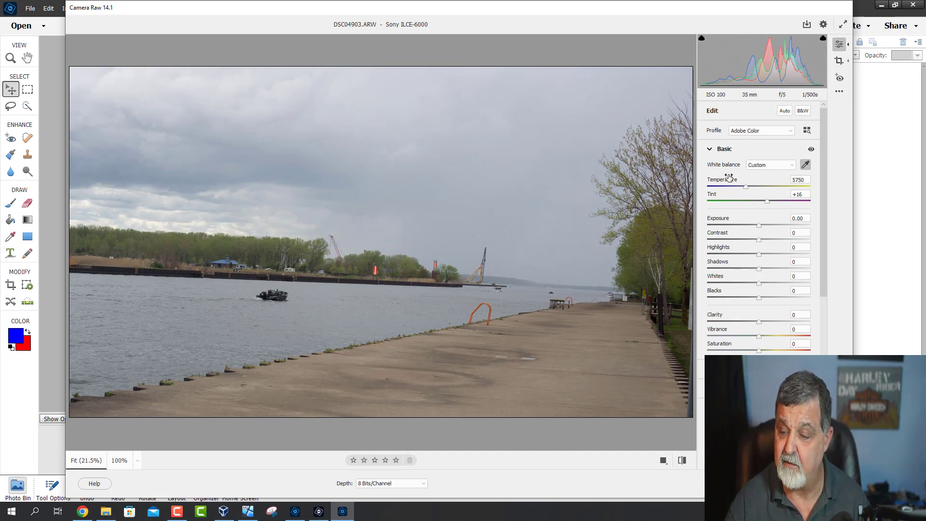
# - Apply the Fluorescent white balance and fine-tune it to a temperature of 4550 and a tint of +32
pyautogui.click(757, 165)
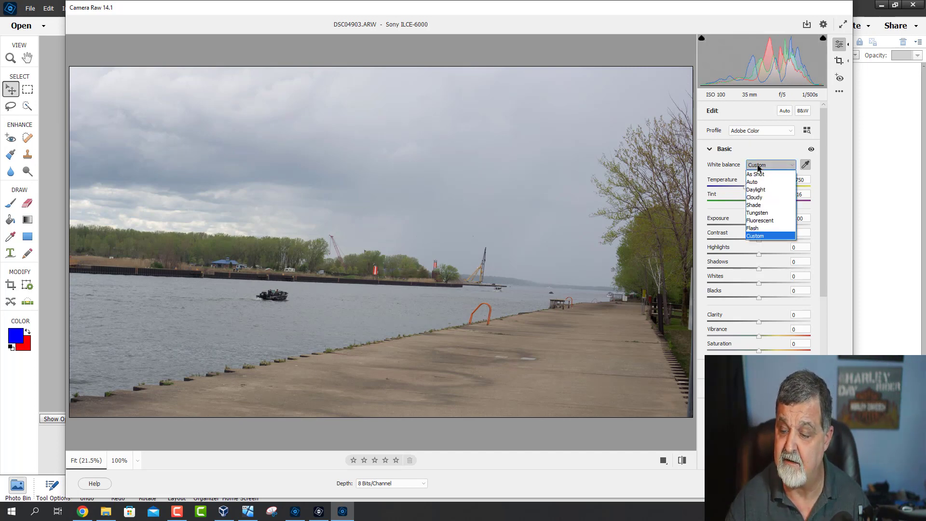
pyautogui.click(758, 221)
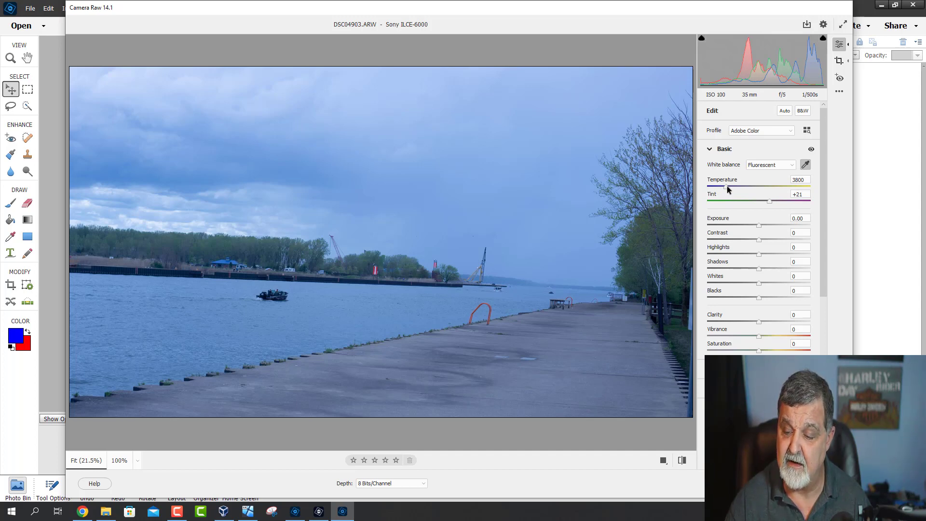
pyautogui.moveTo(727, 188); pyautogui.dragTo(802, 192)
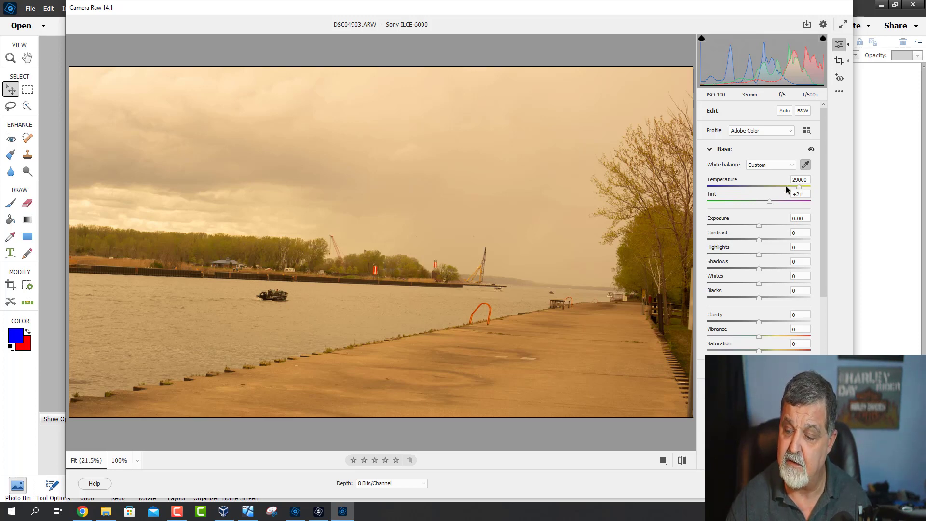
pyautogui.moveTo(786, 186); pyautogui.dragTo(733, 184)
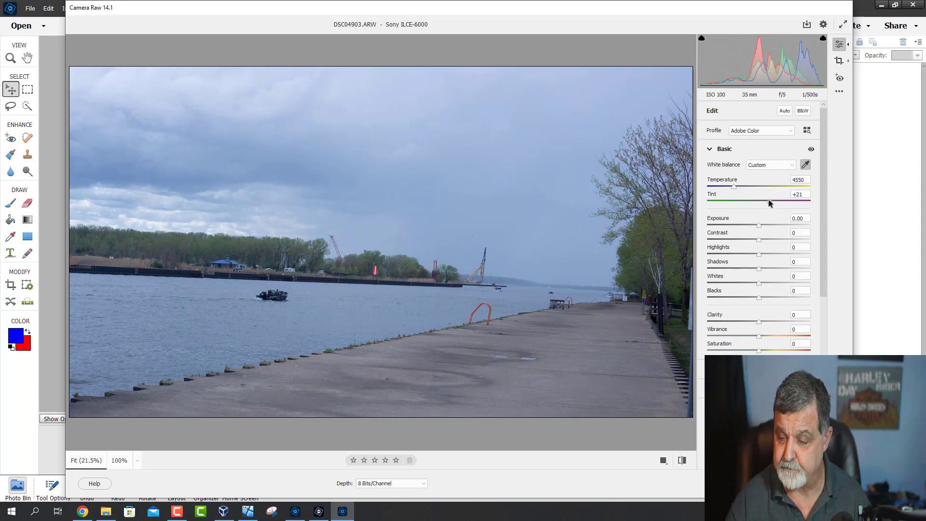
pyautogui.moveTo(768, 199)
pyautogui.mouseDown()
pyautogui.moveTo(777, 202)
pyautogui.moveTo(739, 203)
pyautogui.moveTo(774, 204)
pyautogui.mouseUp()
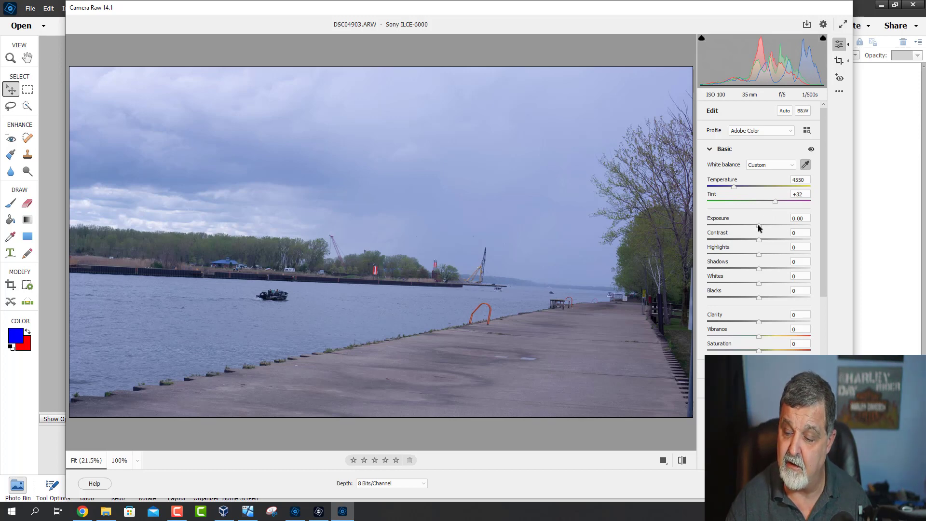
# - Raise the photo's exposure to +0.10 and its contrast to +15
pyautogui.moveTo(759, 225)
pyautogui.mouseDown()
pyautogui.moveTo(809, 224)
pyautogui.moveTo(734, 223)
pyautogui.moveTo(759, 227)
pyautogui.mouseUp()
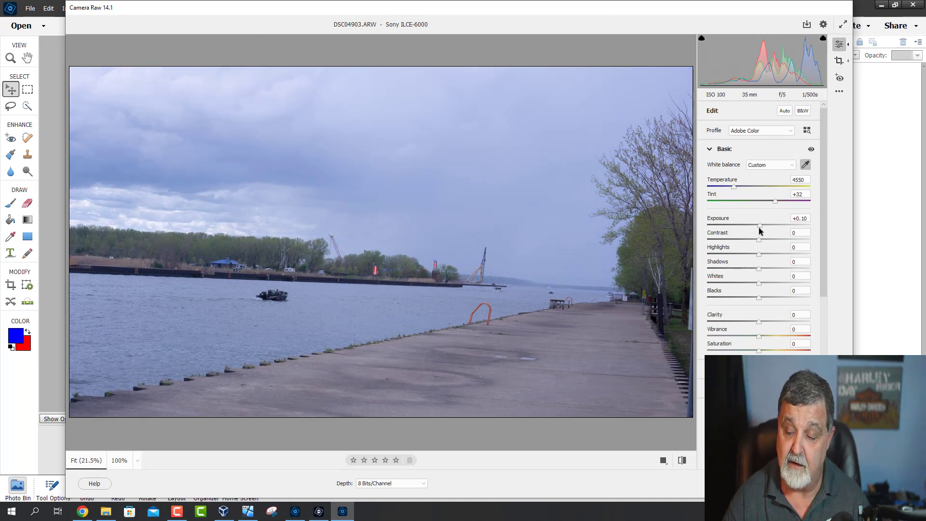
pyautogui.moveTo(741, 234)
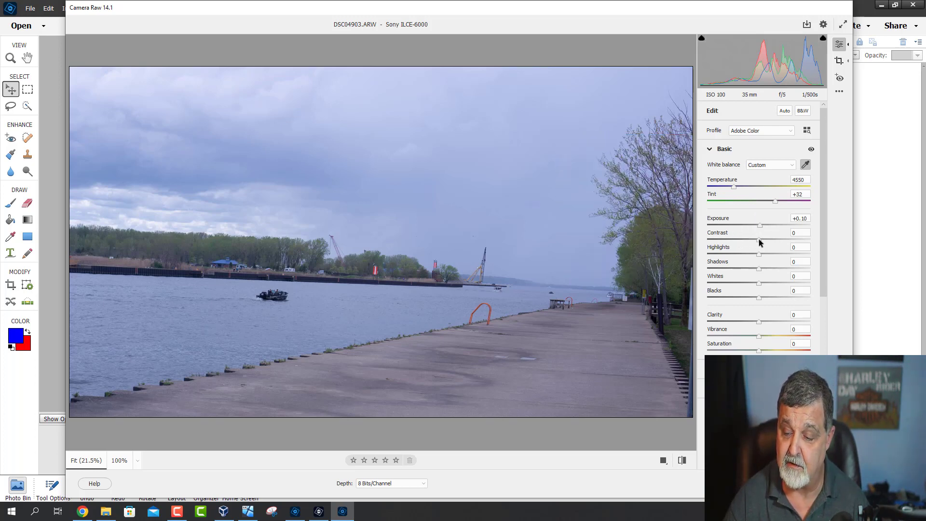
pyautogui.moveTo(759, 240)
pyautogui.mouseDown()
pyautogui.moveTo(791, 246)
pyautogui.moveTo(729, 246)
pyautogui.moveTo(766, 245)
pyautogui.mouseUp()
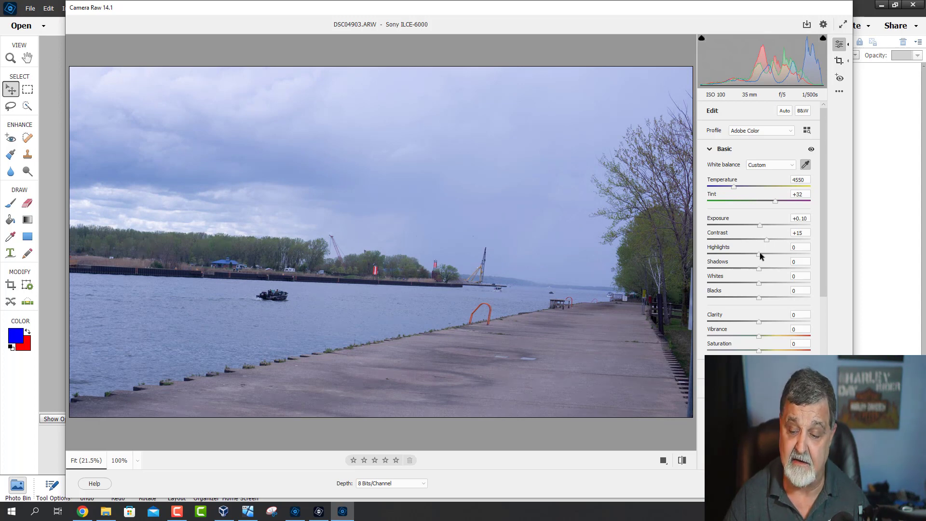
# - Lower the highlights to -55 and the shadows to -34
pyautogui.moveTo(757, 252)
pyautogui.mouseDown()
pyautogui.moveTo(806, 255)
pyautogui.moveTo(698, 250)
pyautogui.moveTo(753, 253)
pyautogui.mouseUp()
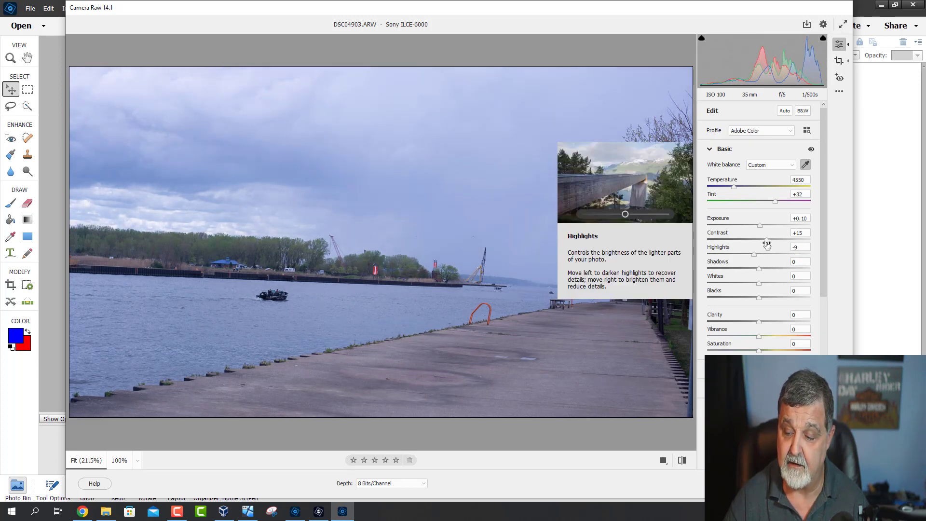
pyautogui.moveTo(766, 244); pyautogui.dragTo(745, 244)
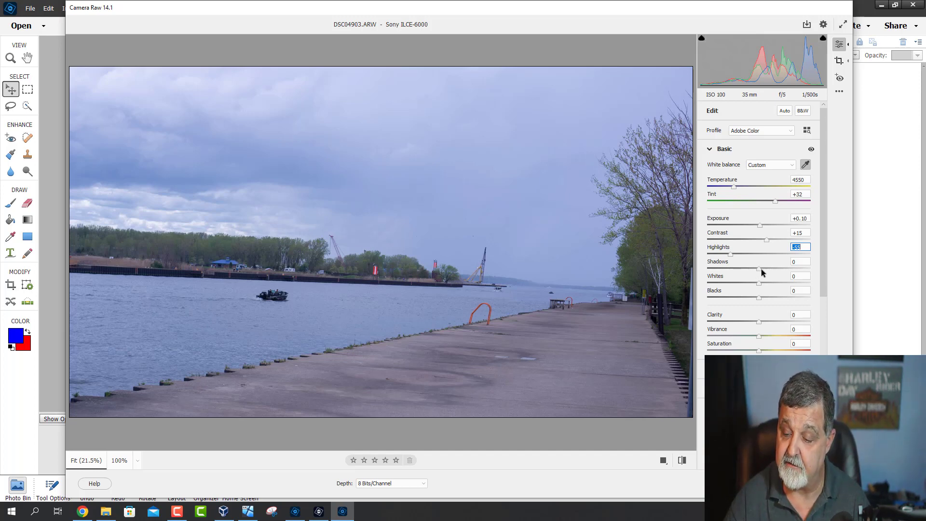
pyautogui.moveTo(761, 268); pyautogui.dragTo(742, 273)
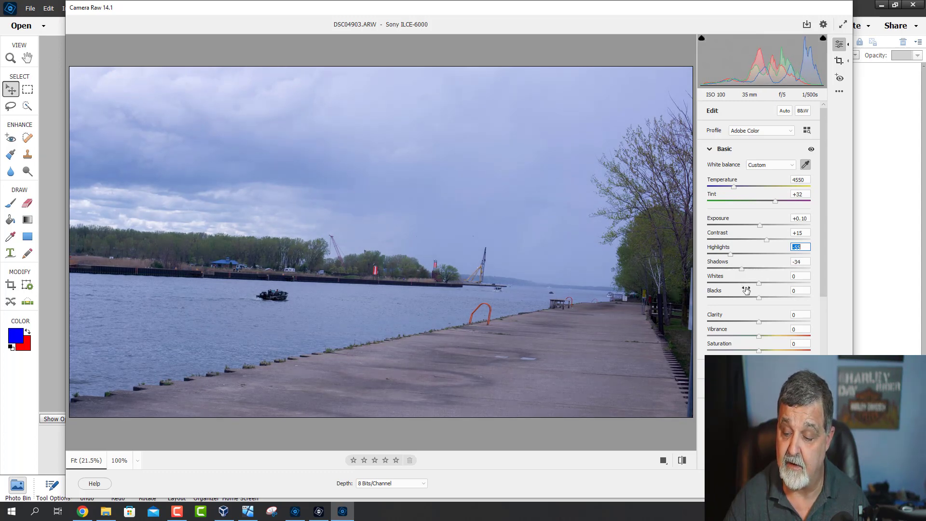
# - Set the whites to -22 and the blacks to +10
pyautogui.moveTo(756, 285)
pyautogui.mouseDown()
pyautogui.moveTo(794, 287)
pyautogui.moveTo(748, 285)
pyautogui.mouseUp()
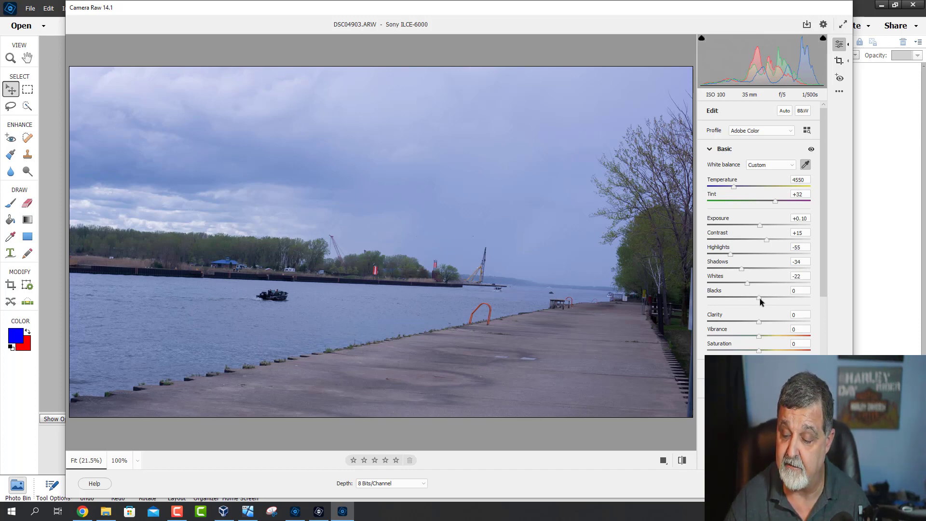
pyautogui.moveTo(760, 298)
pyautogui.mouseDown()
pyautogui.moveTo(714, 299)
pyautogui.moveTo(765, 300)
pyautogui.mouseUp()
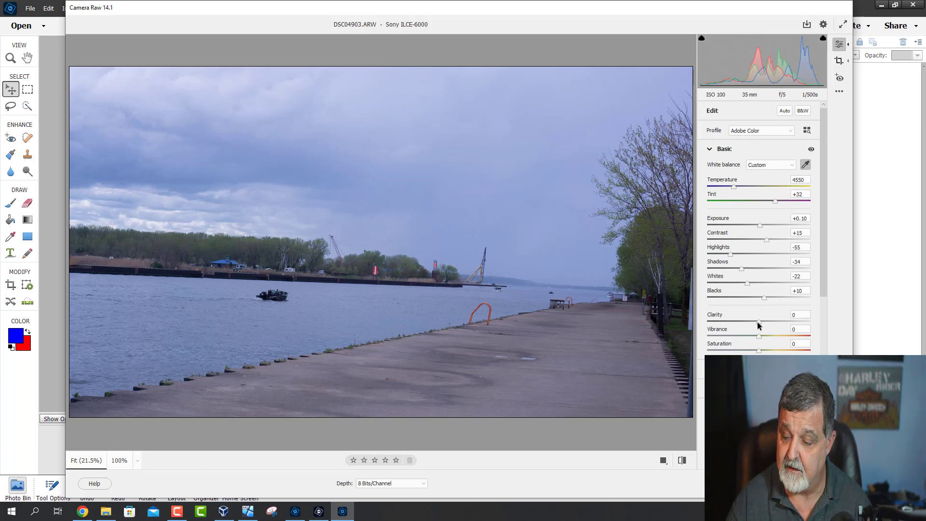
# - Test strong negative and positive clarity on the photo, settling on +29
pyautogui.moveTo(758, 321); pyautogui.dragTo(710, 318)
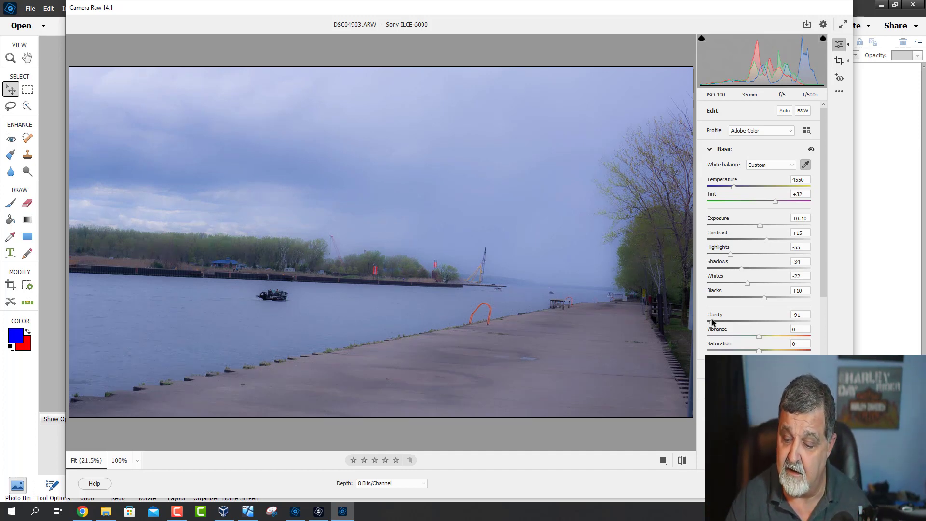
pyautogui.moveTo(711, 318); pyautogui.dragTo(781, 323)
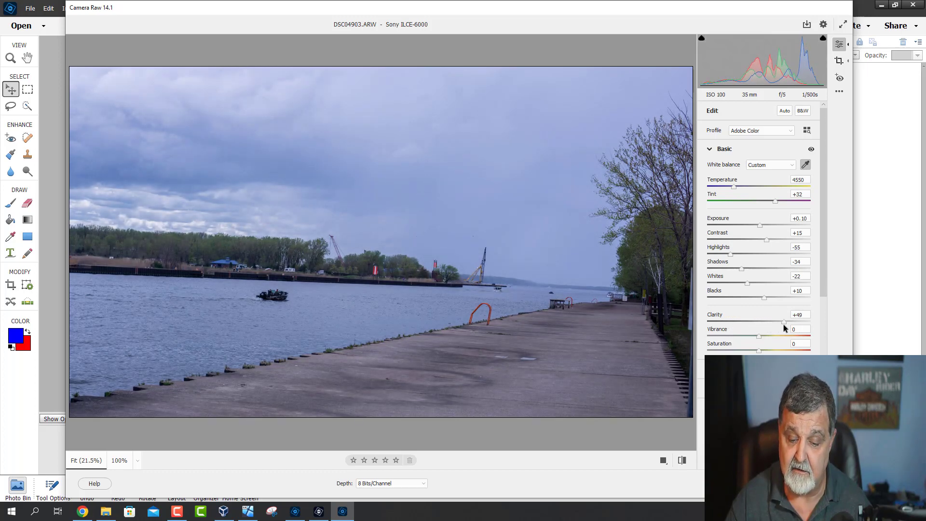
pyautogui.moveTo(782, 324); pyautogui.dragTo(773, 322)
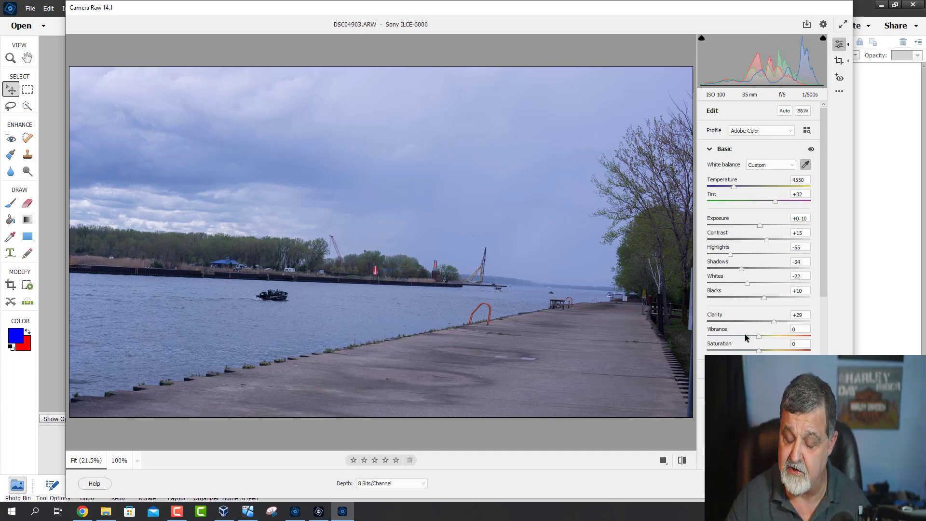
# - Set the vibrance to +52 and raise the saturation to +91
pyautogui.moveTo(758, 338); pyautogui.dragTo(804, 338)
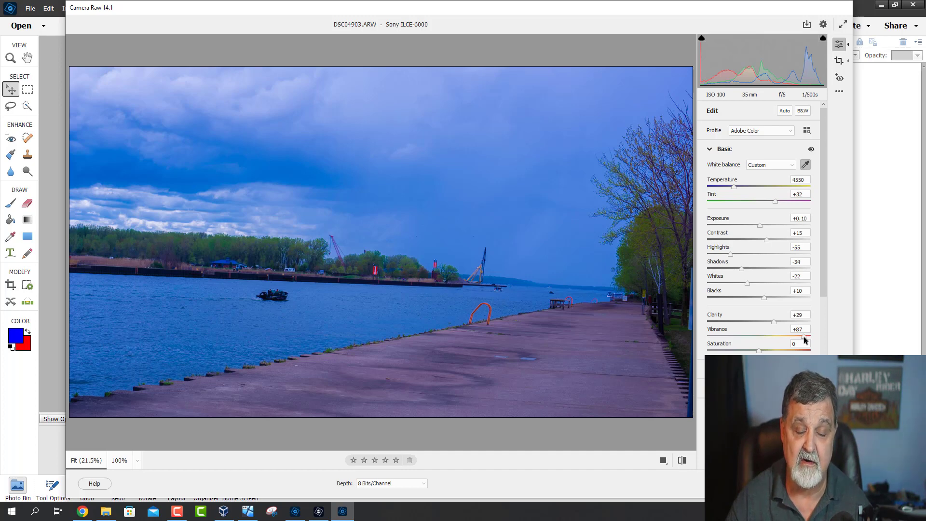
pyautogui.moveTo(803, 337)
pyautogui.mouseDown()
pyautogui.moveTo(776, 335)
pyautogui.moveTo(786, 335)
pyautogui.mouseUp()
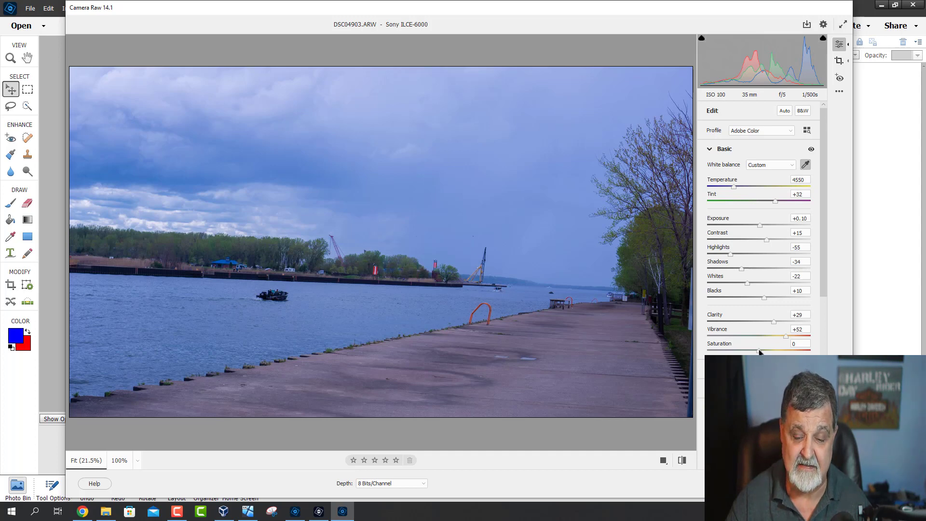
pyautogui.moveTo(759, 351); pyautogui.dragTo(806, 352)
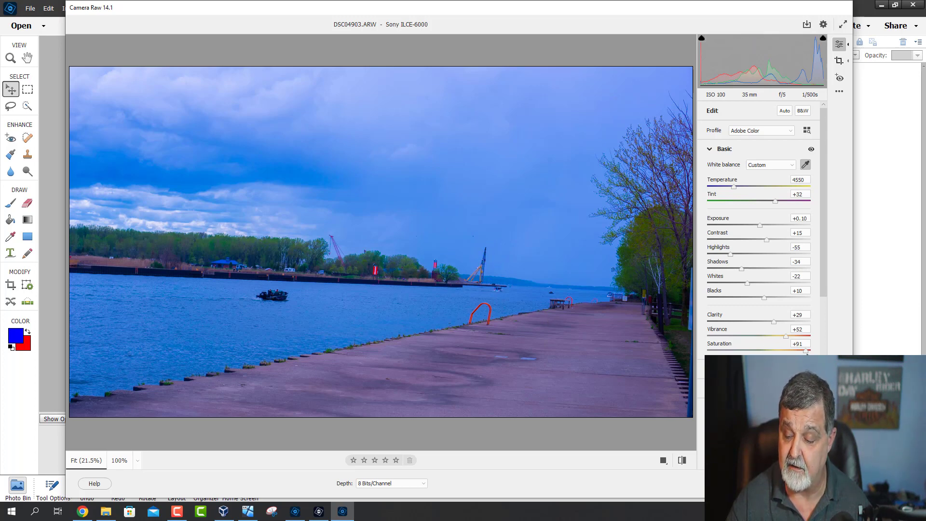
# - Lower the saturation to +33 and raise the sharpening to 74
pyautogui.moveTo(806, 350); pyautogui.dragTo(777, 348)
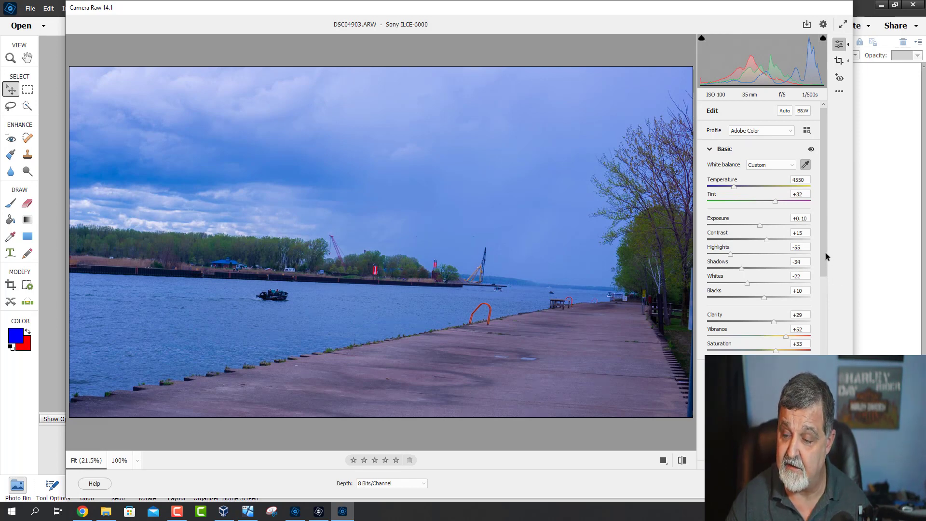
pyautogui.moveTo(826, 253); pyautogui.dragTo(826, 335)
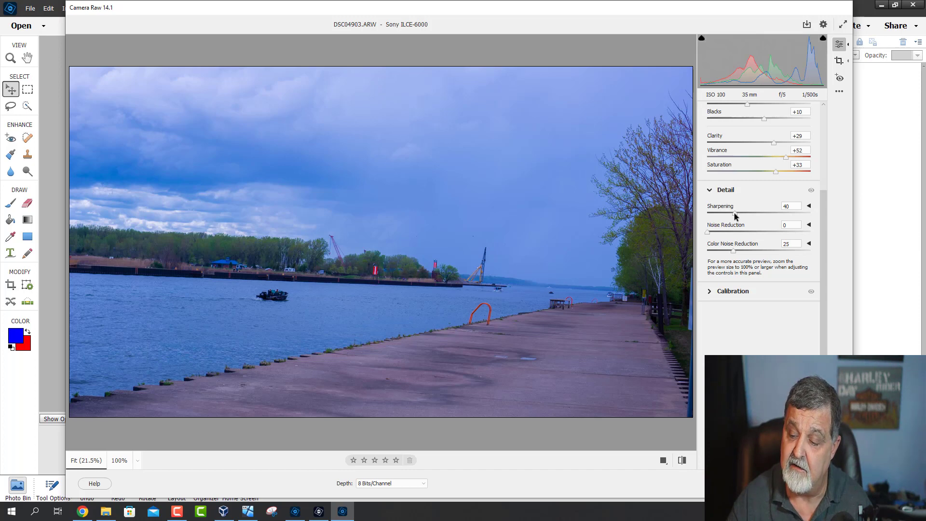
pyautogui.moveTo(734, 213); pyautogui.dragTo(749, 214)
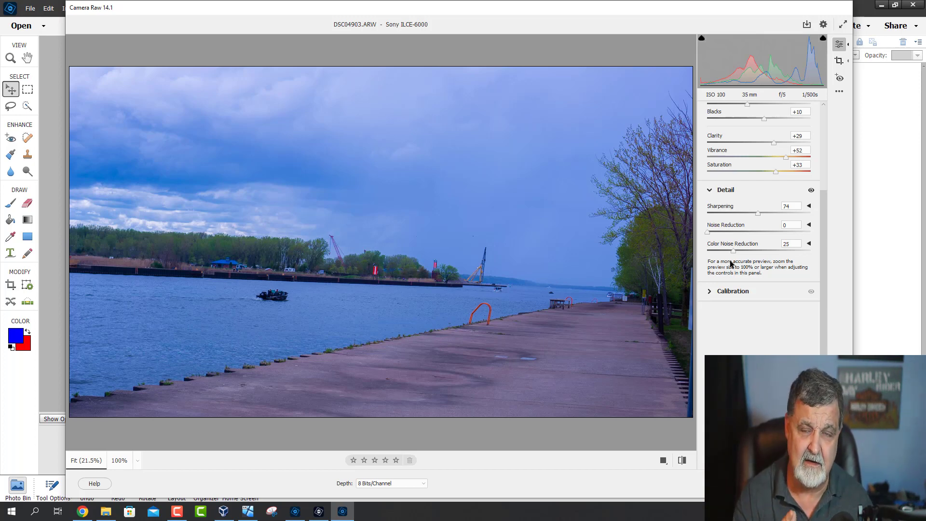
# - Examine the available process versions in the Calibration settings, leaving Version 5 (Current) selected
pyautogui.click(709, 289)
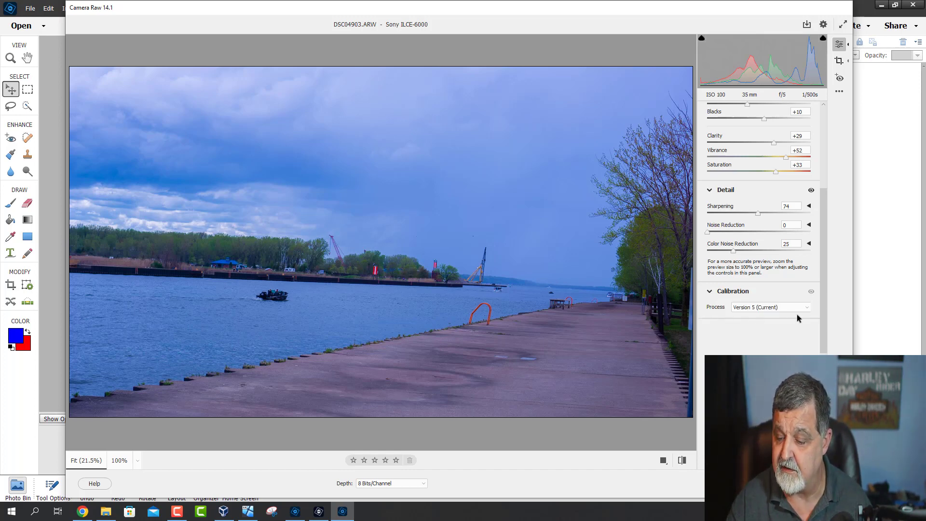
pyautogui.click(806, 307)
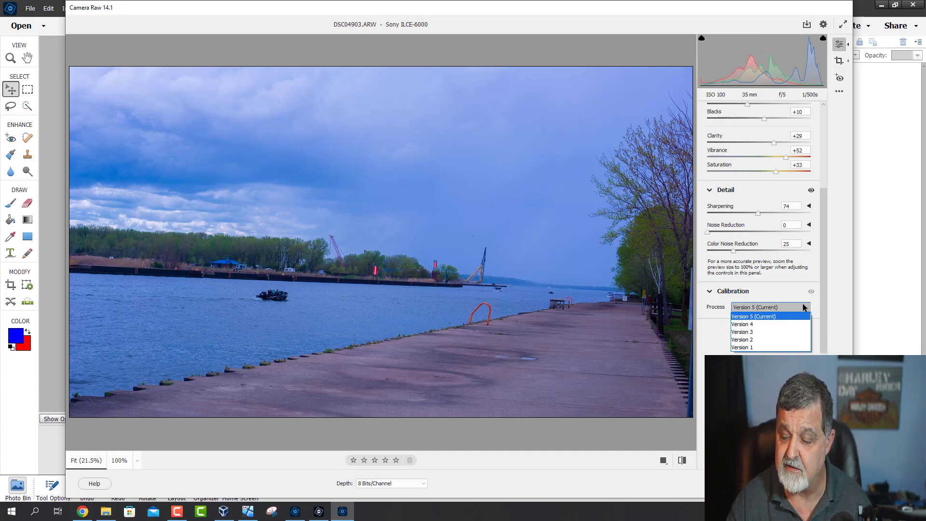
pyautogui.click(803, 306)
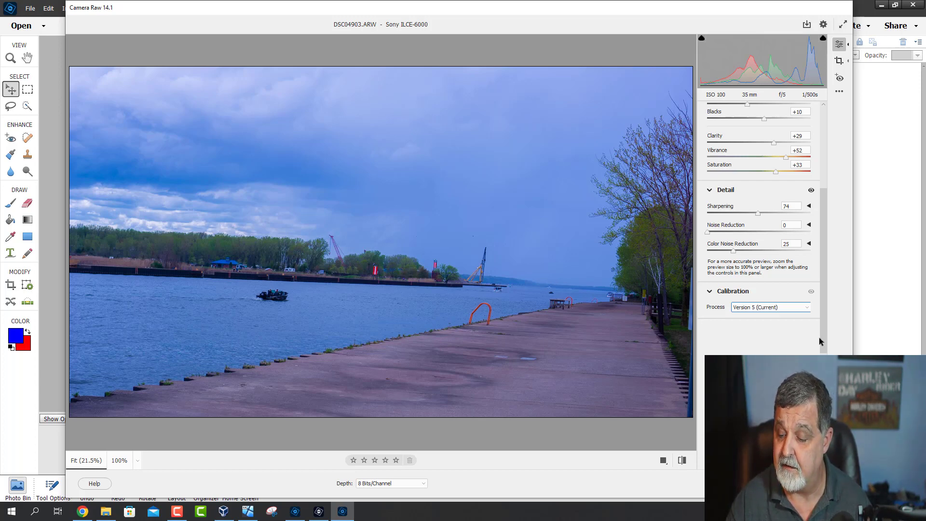
pyautogui.moveTo(824, 337); pyautogui.dragTo(828, 244)
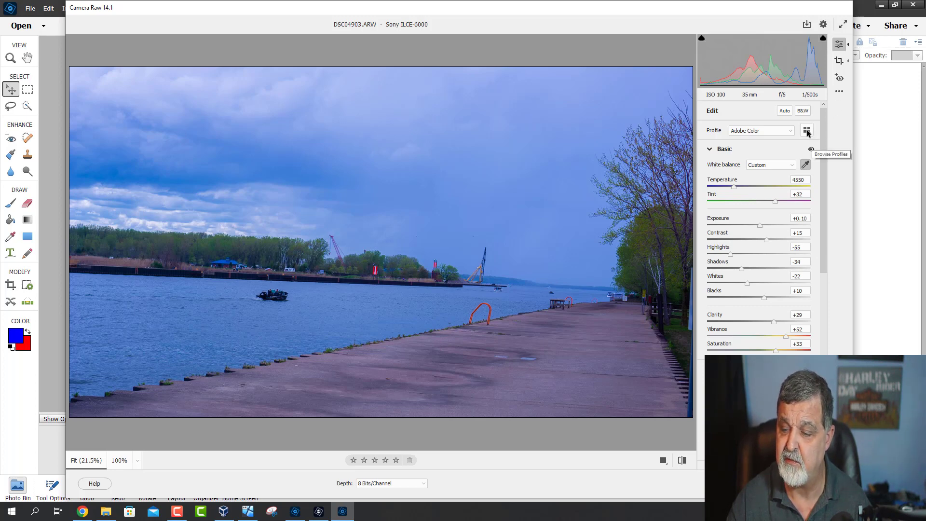
# - Look through the Crop and Red Eye tool options and the additional image settings for resetting or reapplying edits
pyautogui.click(839, 60)
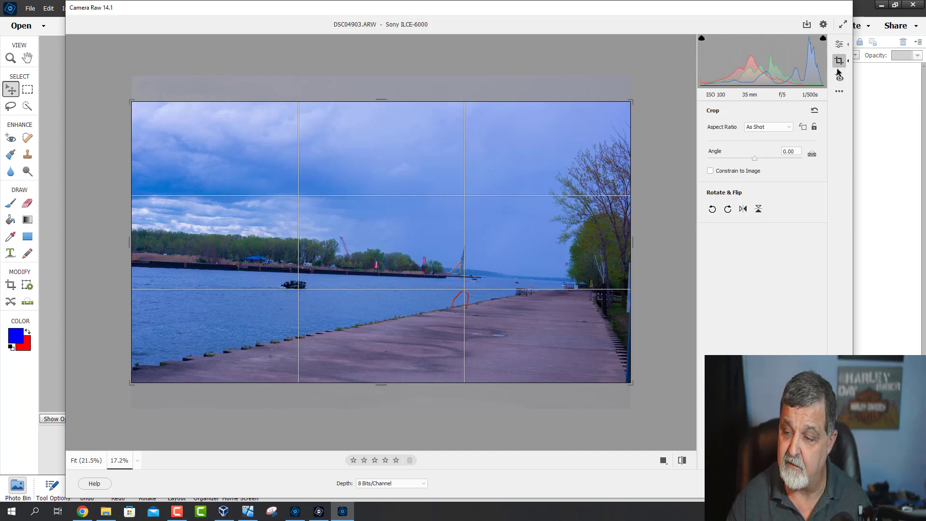
pyautogui.click(839, 79)
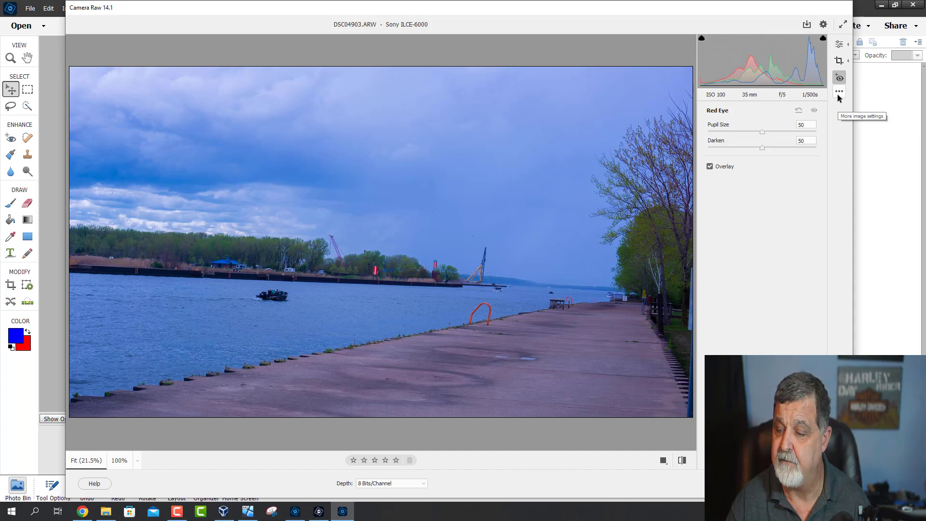
pyautogui.click(838, 96)
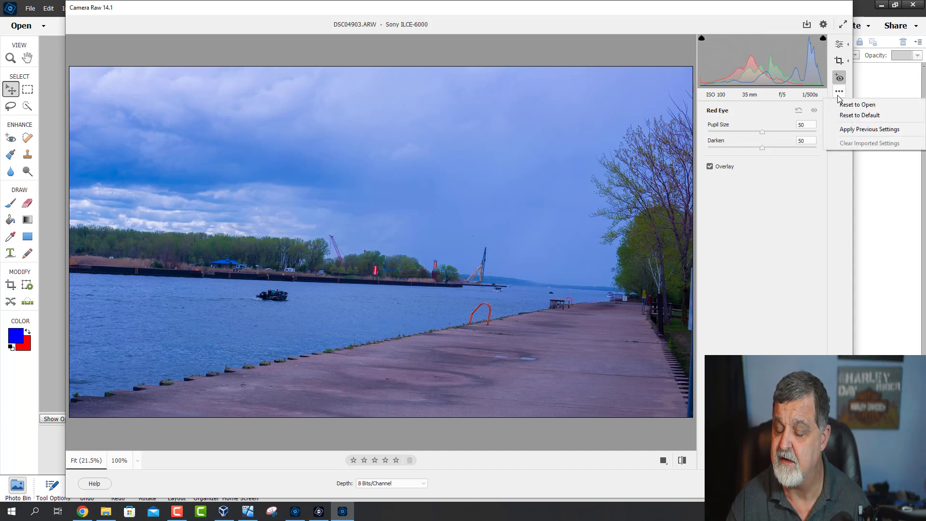
# - Return to the Edit settings and close Camera Raw
pyautogui.click(839, 43)
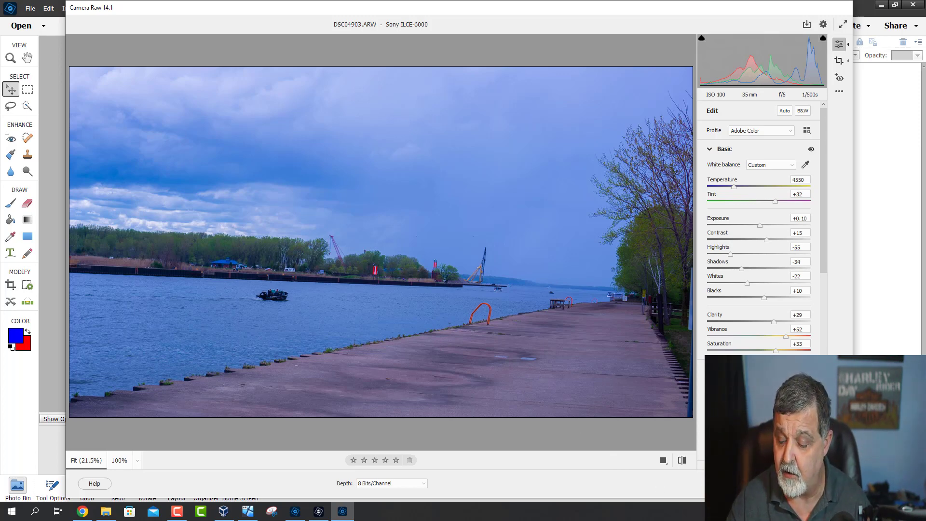
pyautogui.click(826, 483)
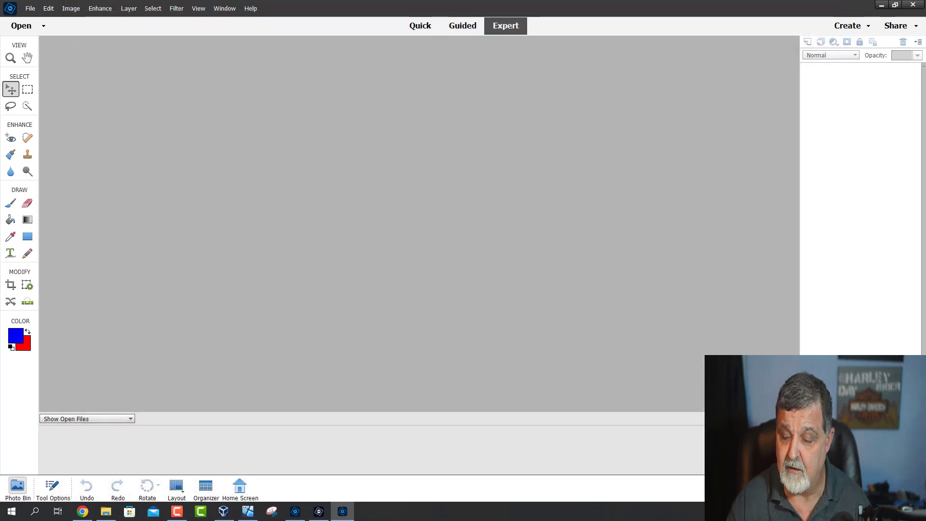